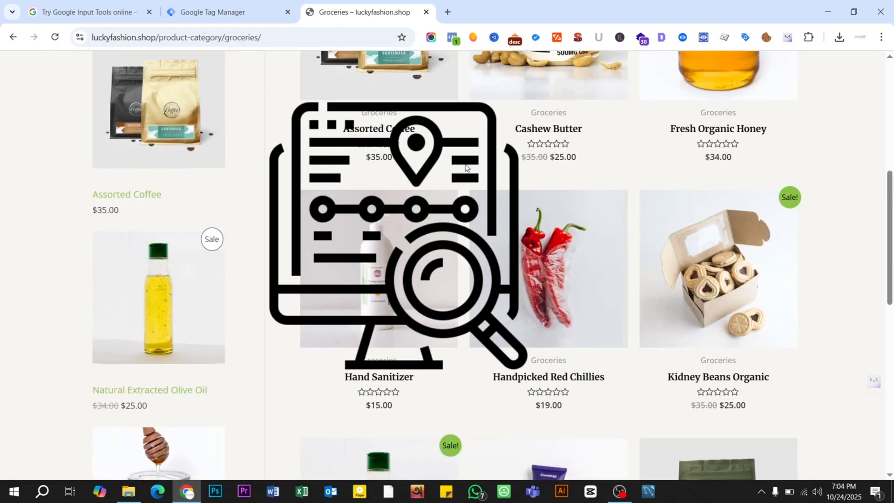
- Look through the product listing on the Groceries category page down to the pagination and return to its start
scroll(466, 168, down, 3)
scroll(461, 186, down, 4)
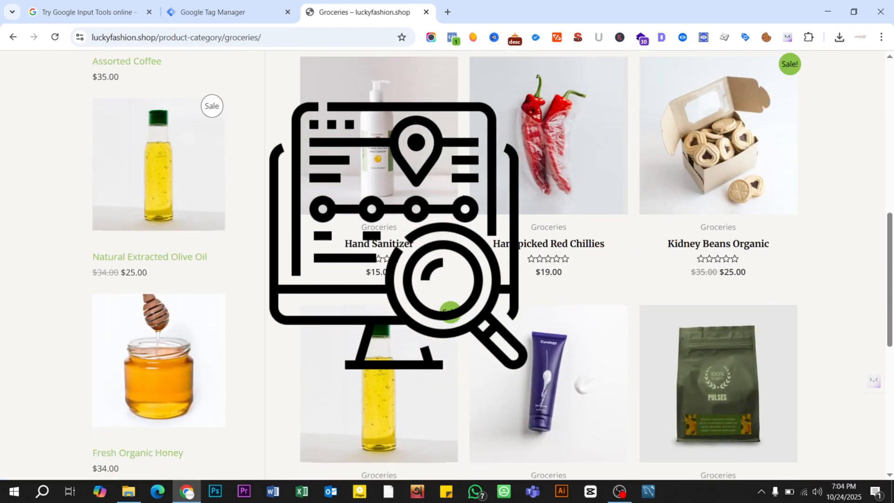
scroll(464, 198, down, 2)
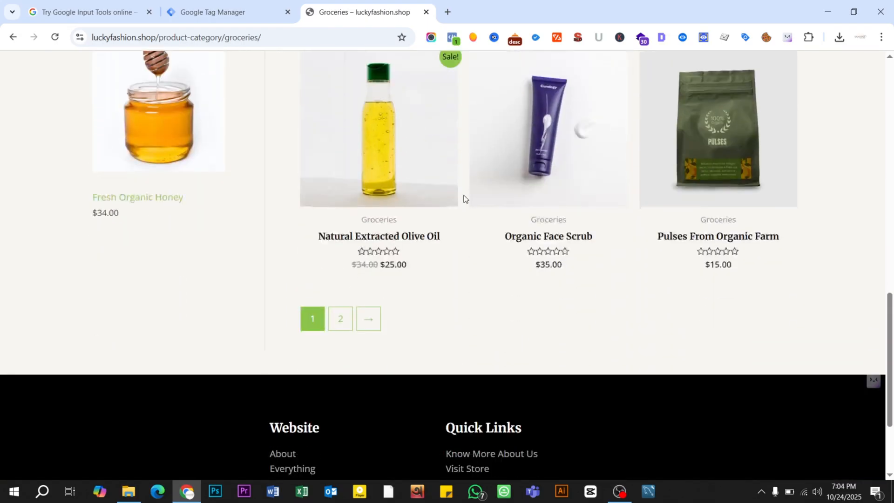
scroll(464, 198, up, 6)
scroll(463, 195, up, 8)
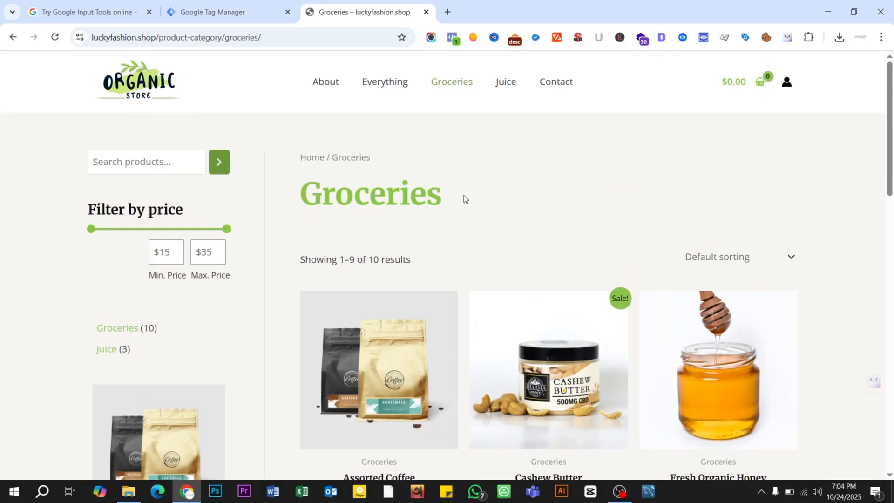
- Preview the luckyfashion.shop container and scroll the connected Groceries page to its footer to generate scroll events
click(240, 13)
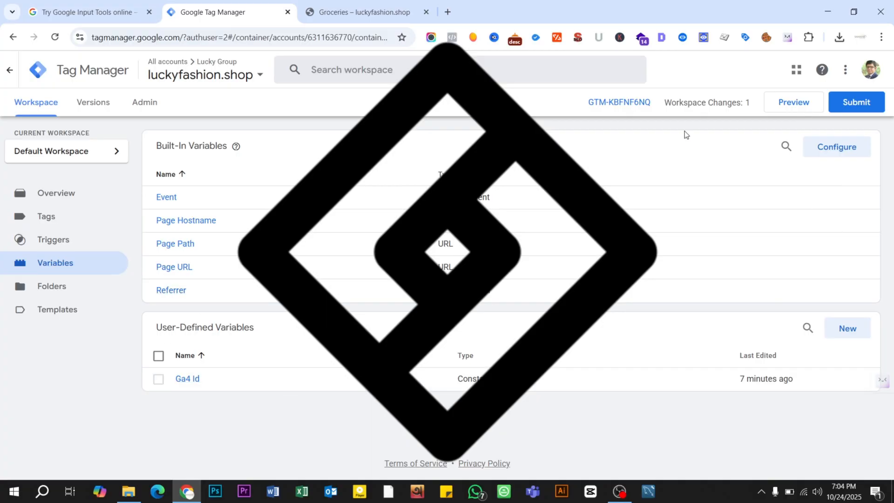
click(791, 107)
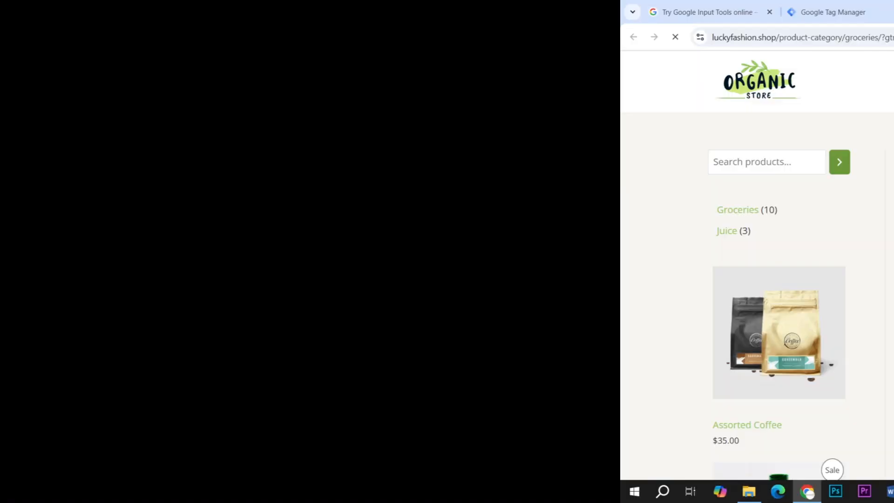
scroll(472, 172, down, 4)
scroll(472, 172, down, 10)
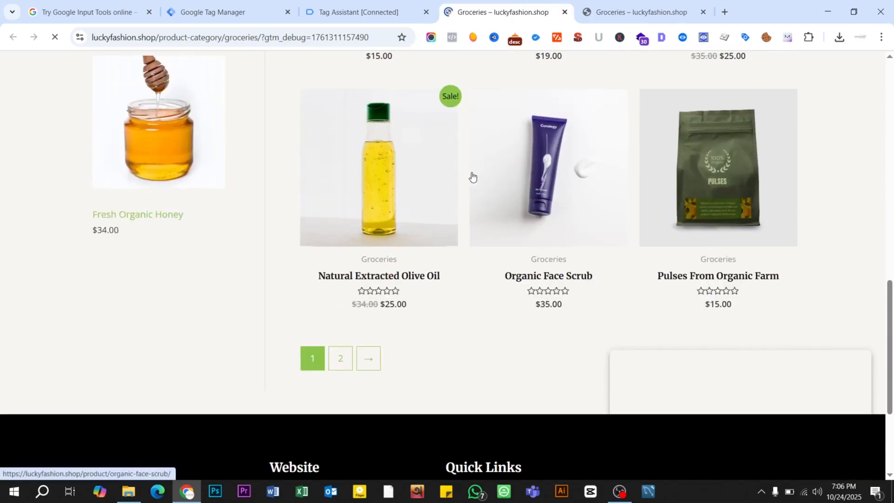
scroll(473, 176, down, 4)
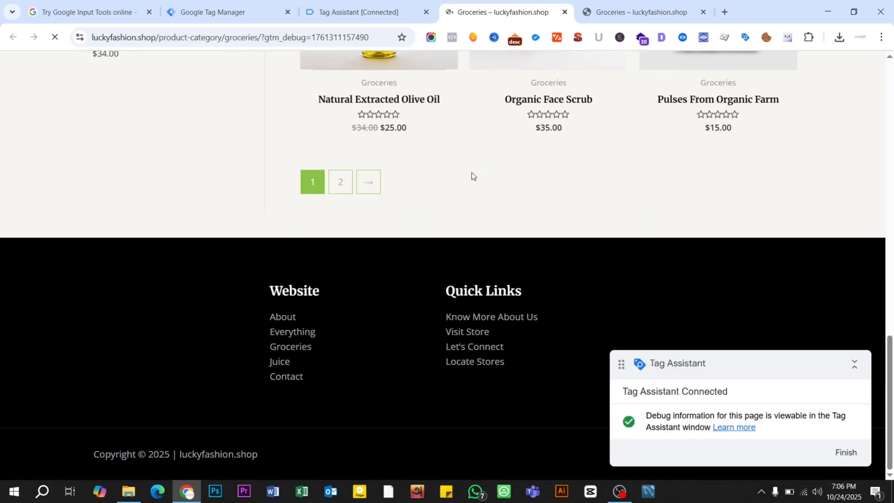
- Inspect the variables of the Scroll Depth event in Tag Assistant
click(359, 11)
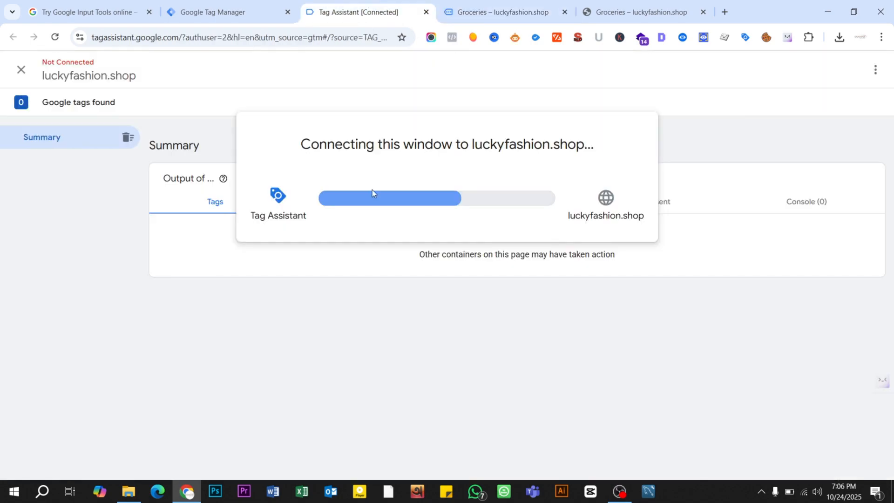
click(454, 272)
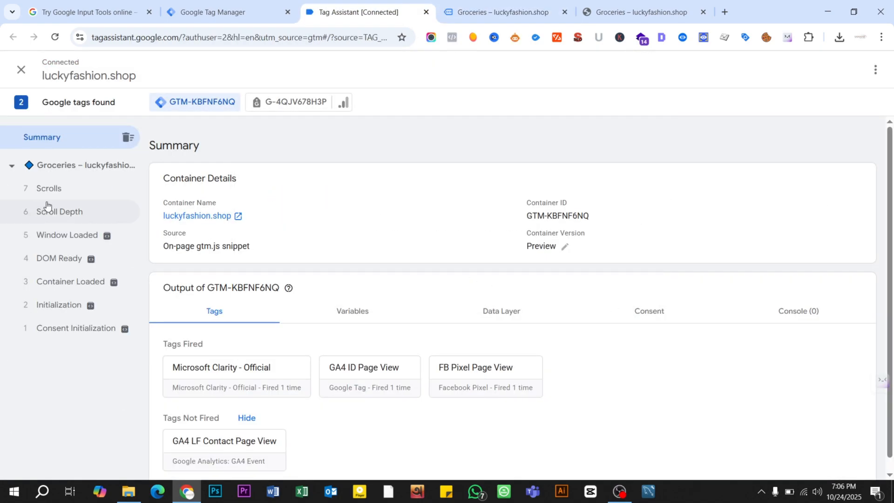
click(58, 216)
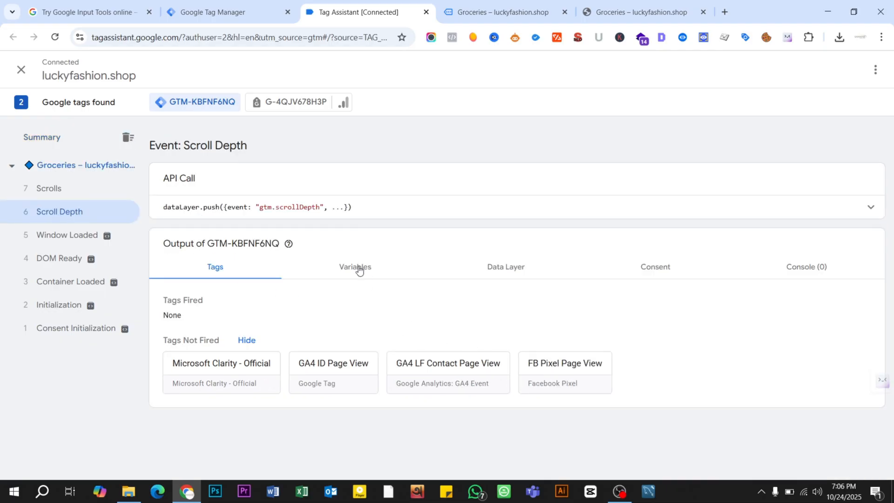
click(358, 268)
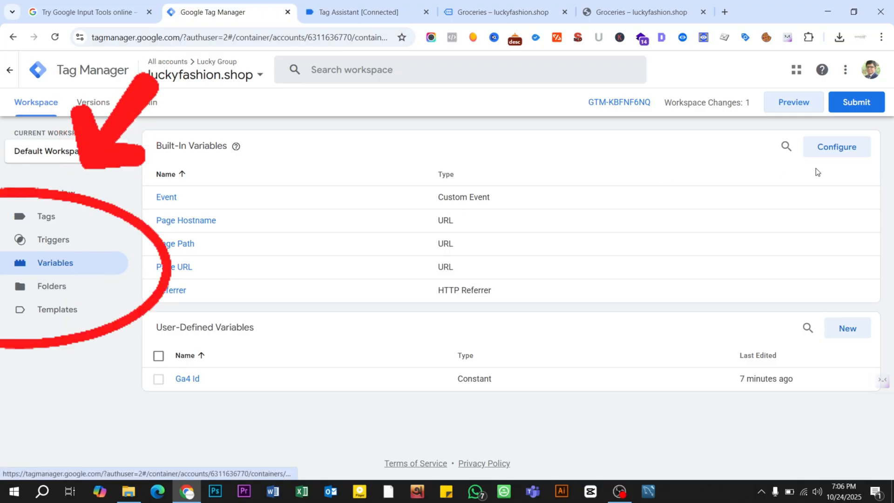
- Enable the built-in variables Scroll Depth Threshold, Scroll Depth Units and Scroll Direction in the Tag Manager container
click(834, 151)
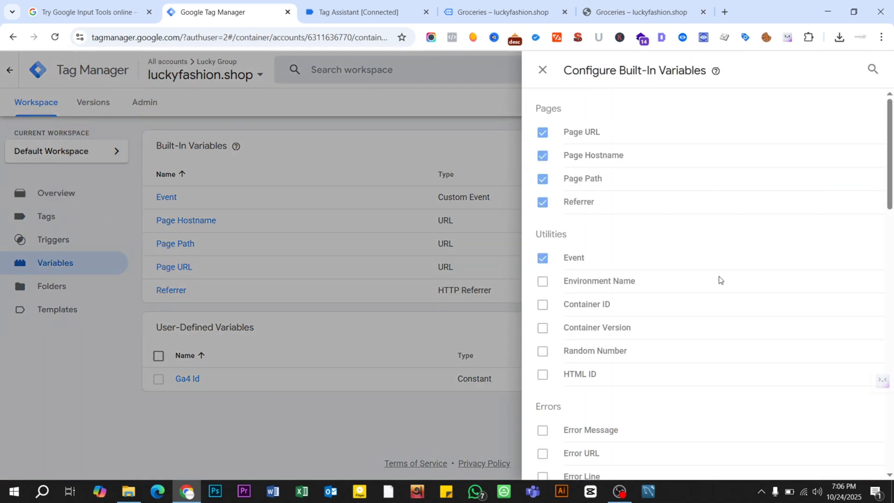
scroll(671, 302, down, 11)
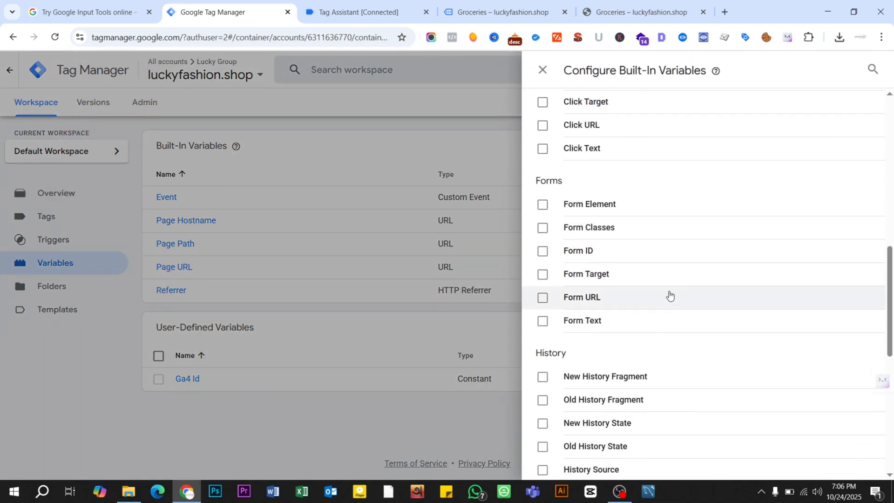
scroll(670, 295, down, 8)
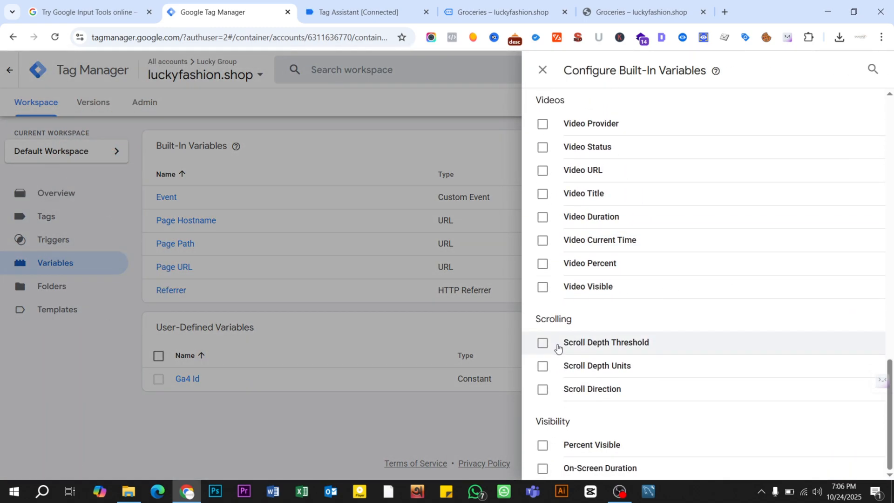
click(543, 343)
click(543, 367)
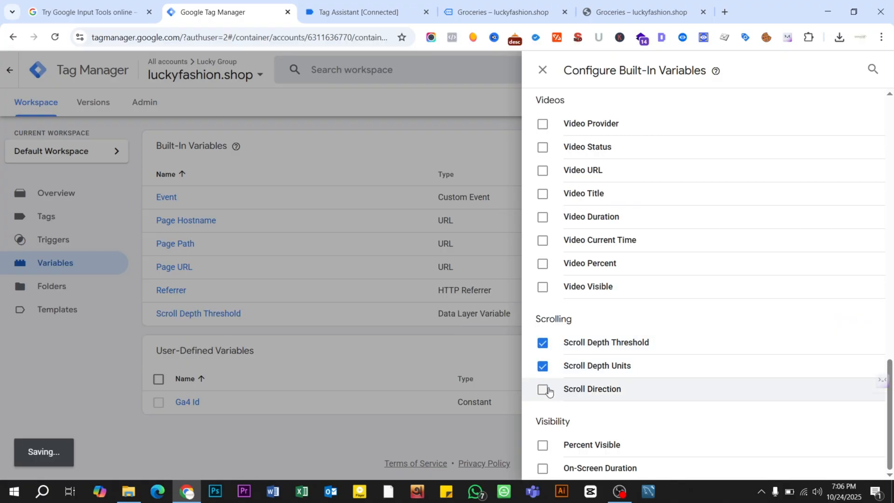
click(543, 390)
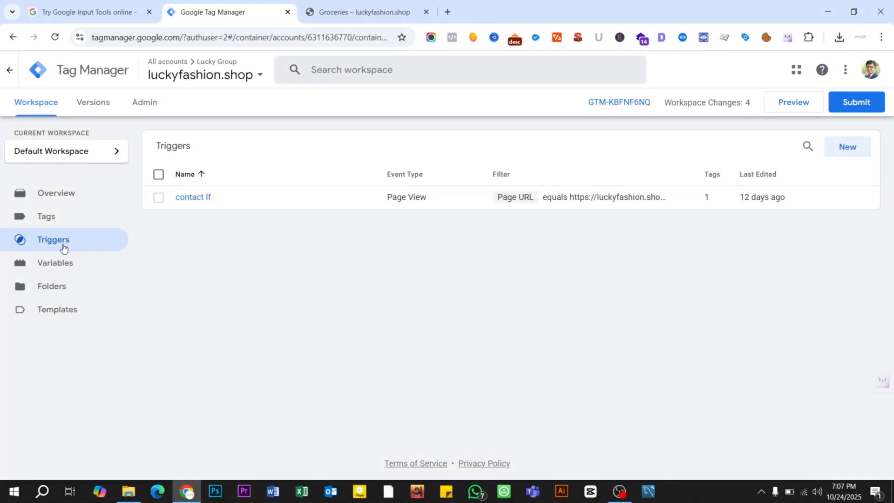
- Create a new trigger of the Scroll Depth type
click(845, 148)
click(537, 186)
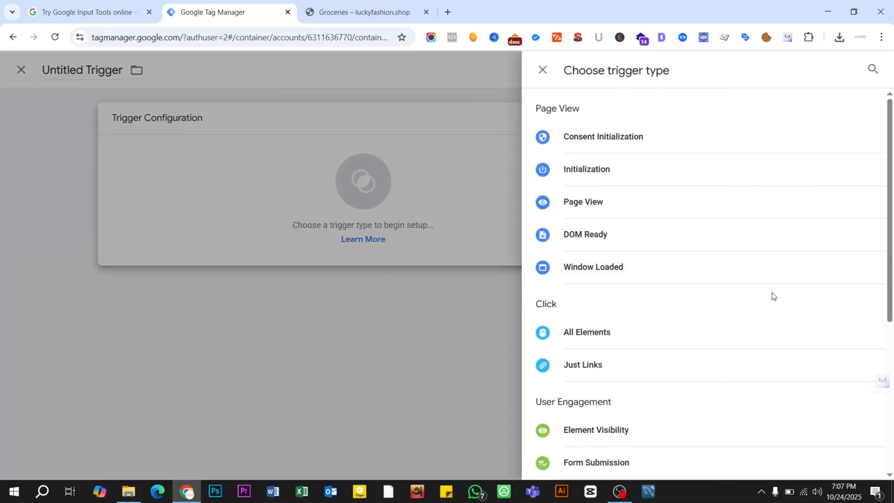
scroll(651, 291, down, 4)
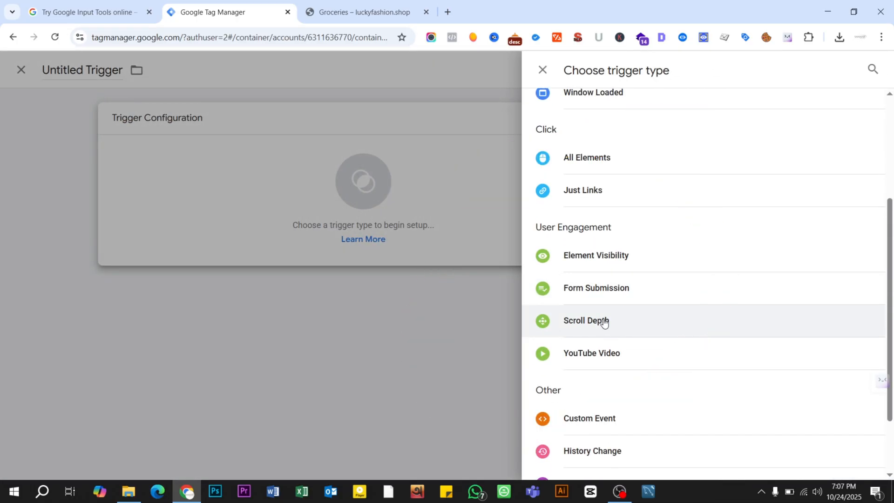
click(605, 321)
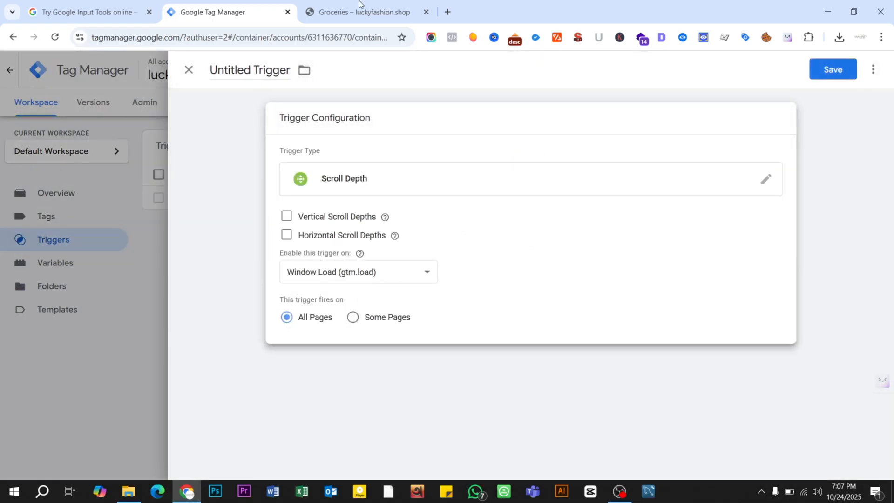
- Check the length of the Groceries category page on the shop site and return to the trigger setup
click(338, 5)
scroll(399, 250, down, 7)
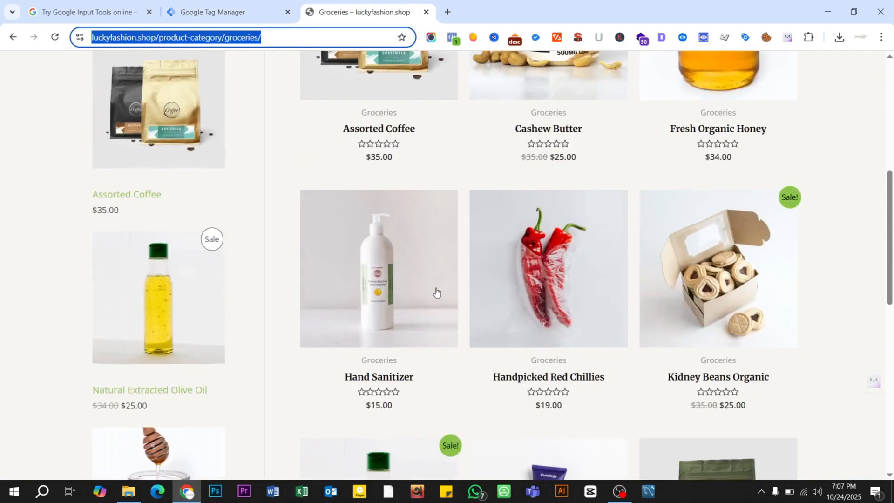
scroll(436, 292, down, 3)
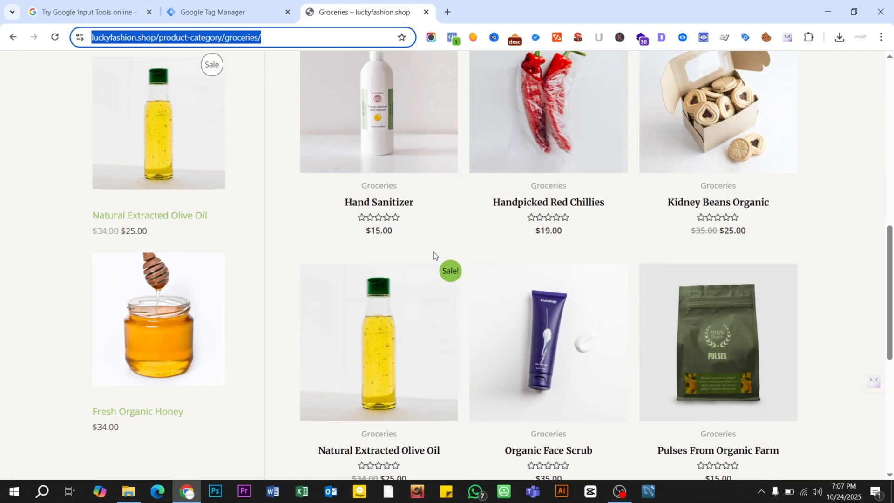
scroll(408, 226, down, 2)
click(247, 10)
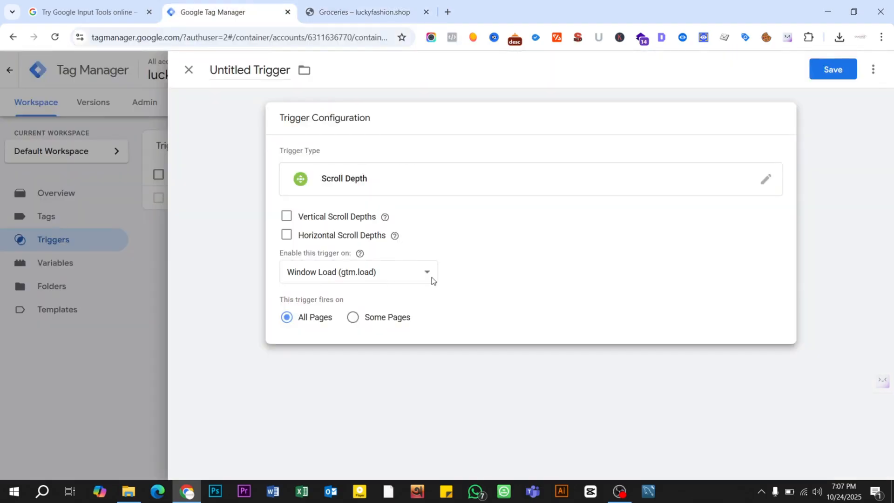
- Enable vertical scroll depths for the trigger at 25,50,75 percent
click(286, 216)
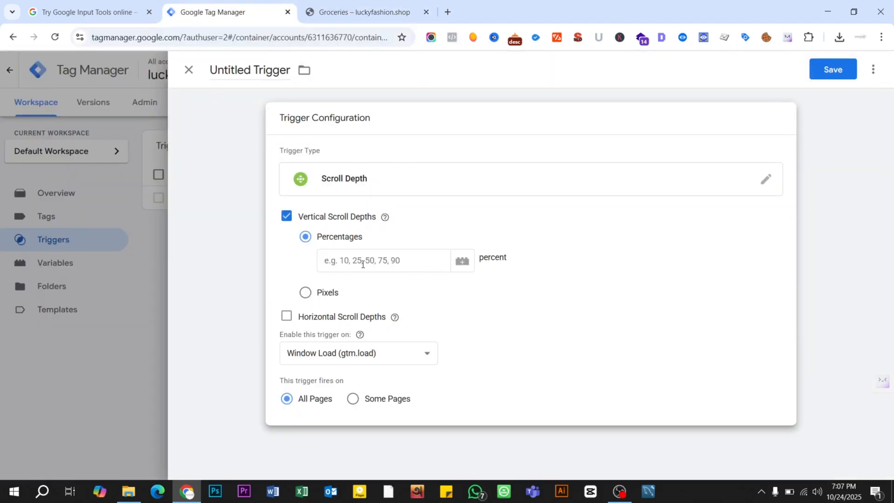
click(360, 261)
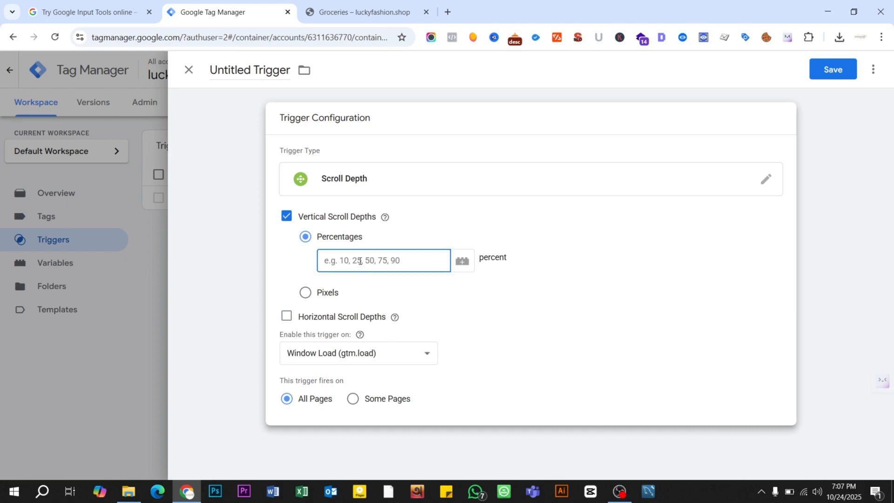
text(25,50,75)
- Restrict the trigger to some pages where Page Path equals /product-category/groceries/
click(353, 401)
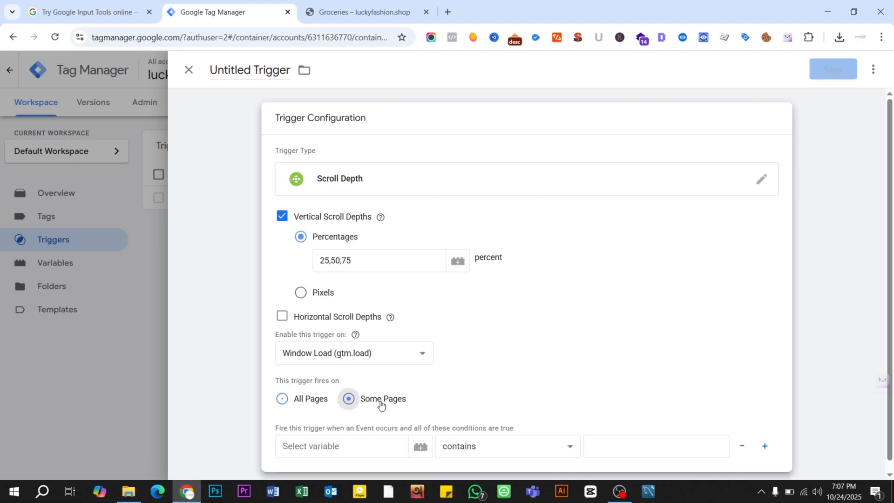
click(341, 442)
text(page)
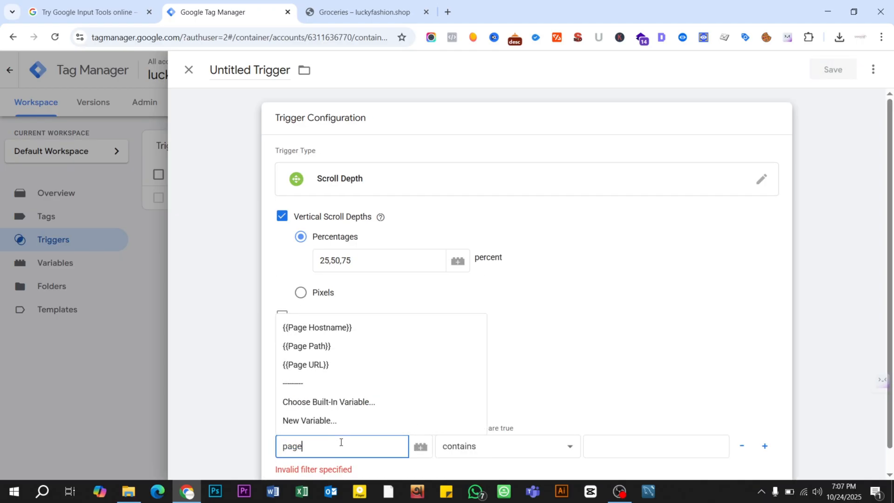
click(360, 349)
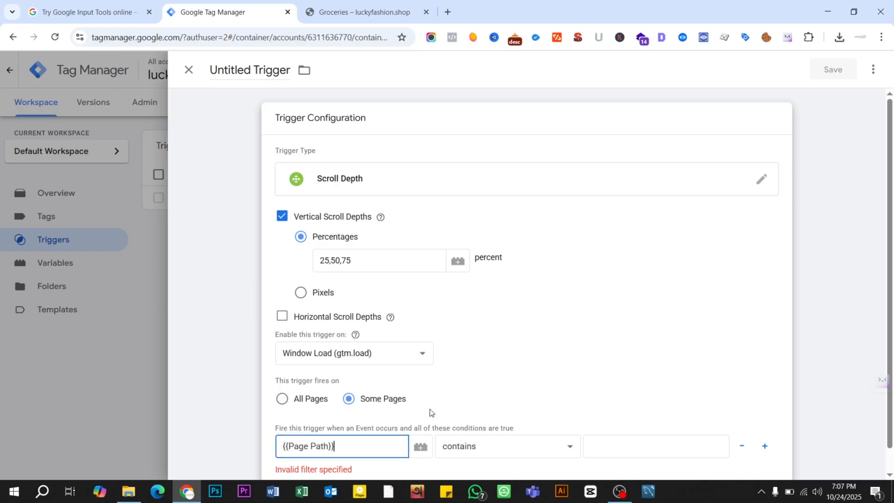
click(471, 446)
click(461, 166)
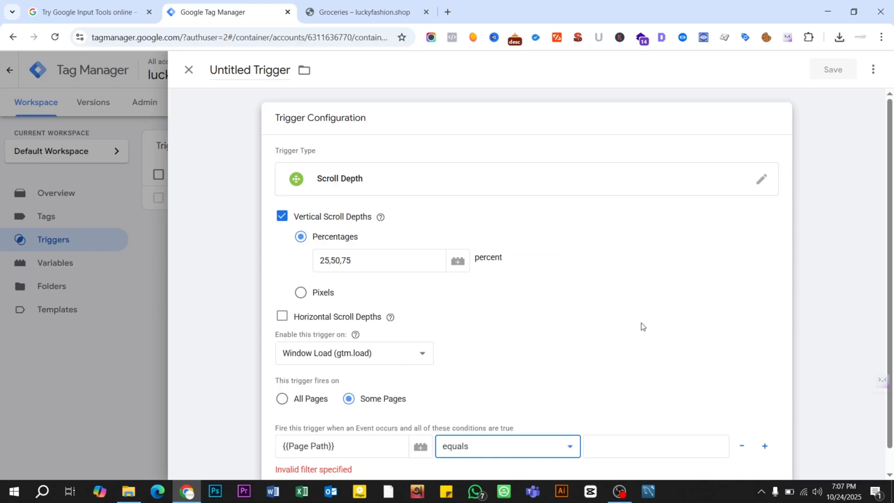
click(639, 453)
text(/product-category/groceries/)
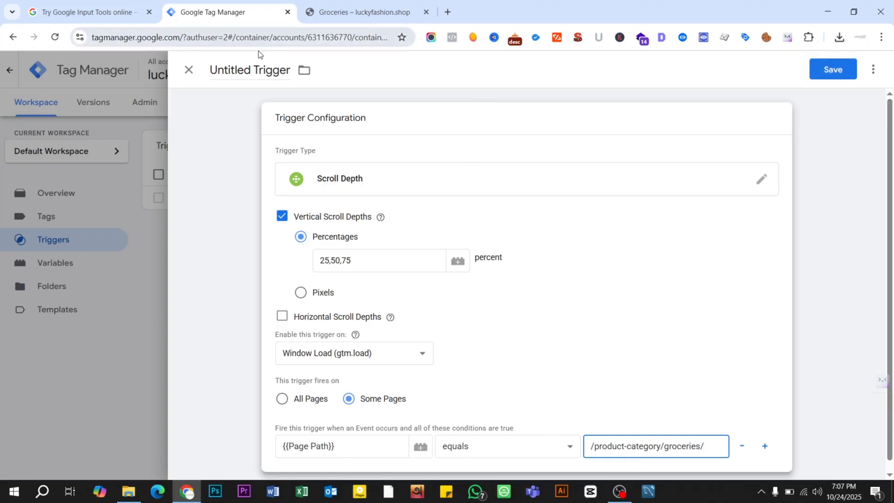
- Name the trigger "scroll depth product" and save it
click(214, 73)
drag(211, 72, 292, 71)
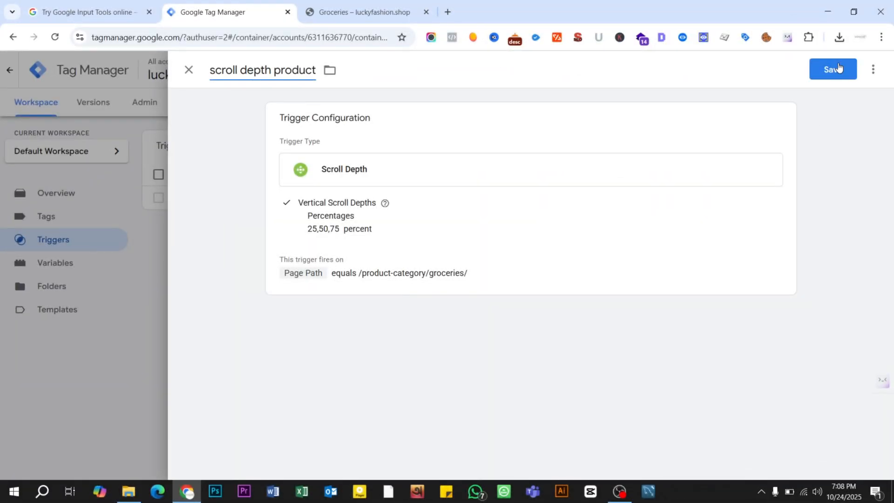
click(835, 71)
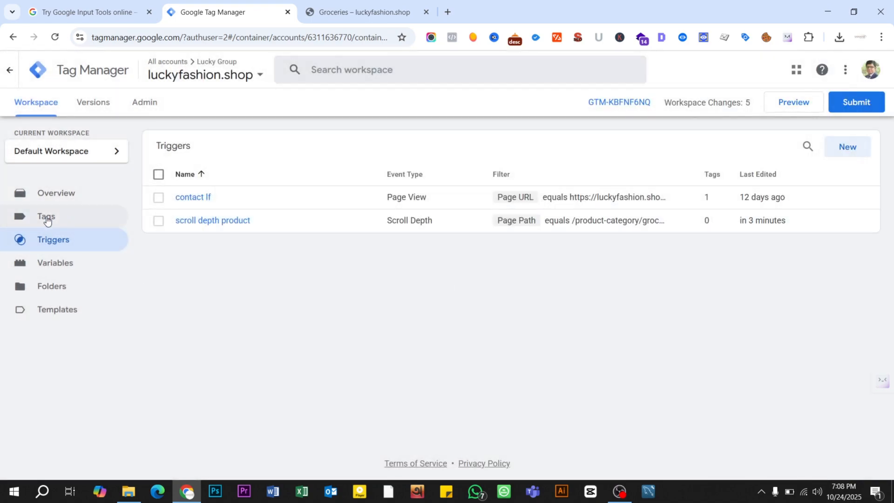
- Create a new tag of the type Google Analytics: GA4 Event
click(47, 218)
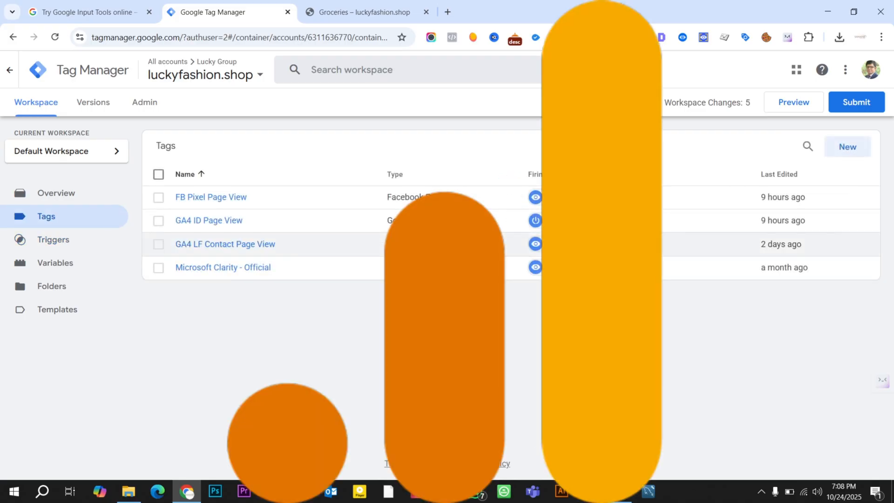
click(846, 150)
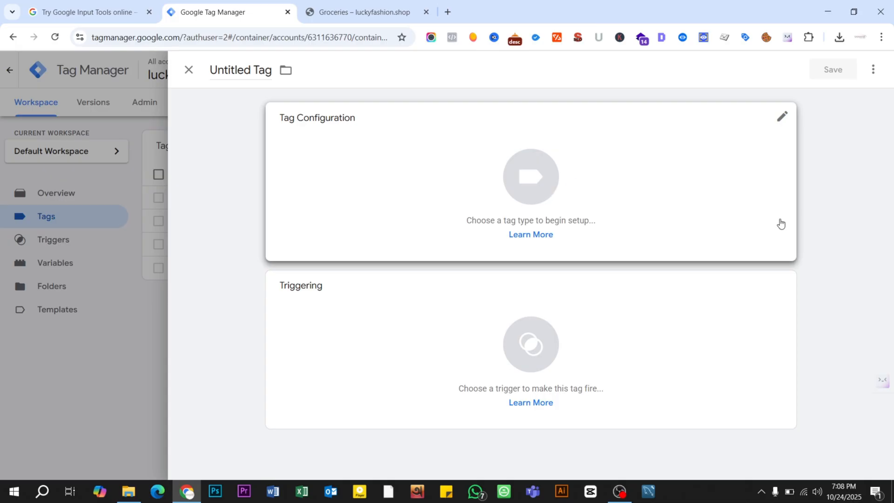
click(781, 224)
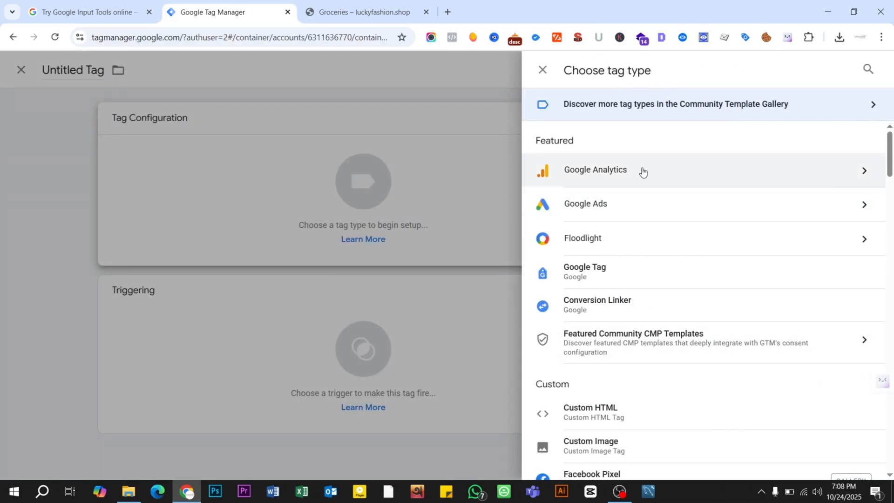
click(642, 171)
click(628, 181)
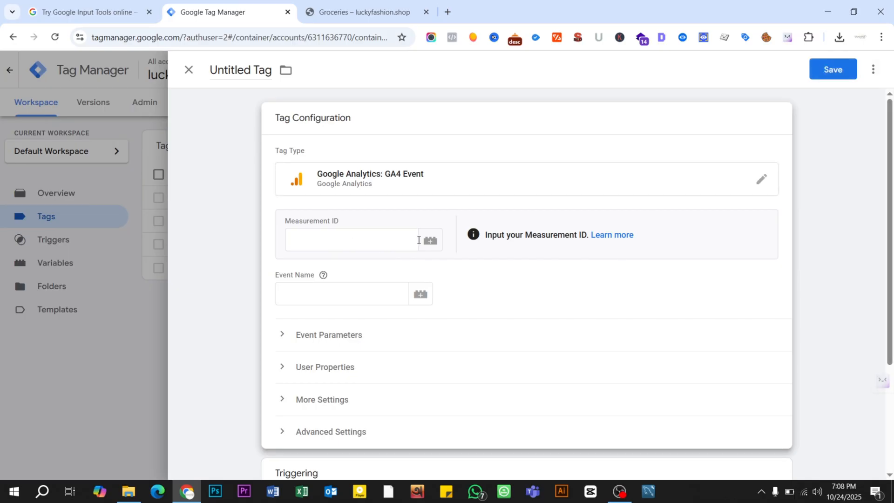
- Set the tag's Measurement ID to the Ga4 Id variable and its event name to scrooldepth_product
click(431, 241)
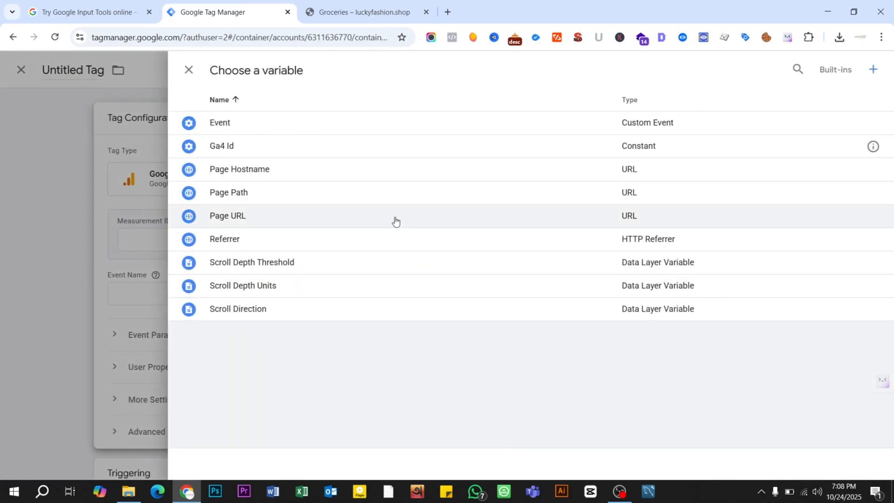
click(239, 146)
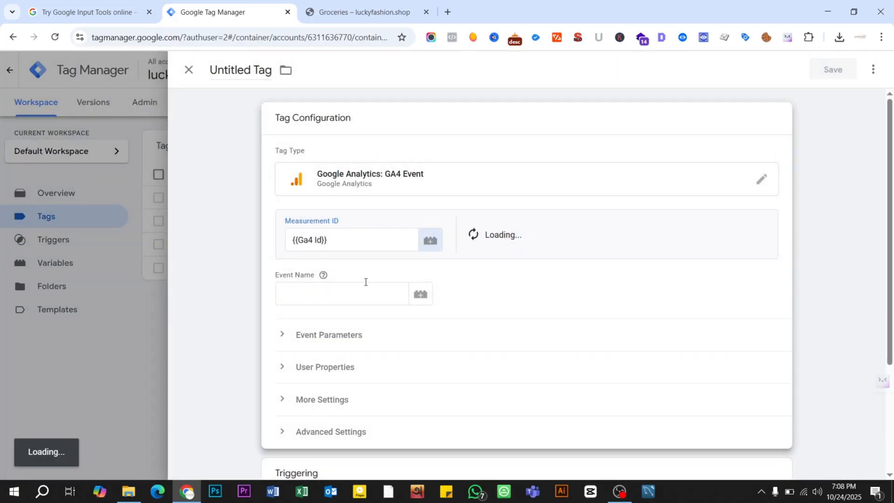
click(333, 296)
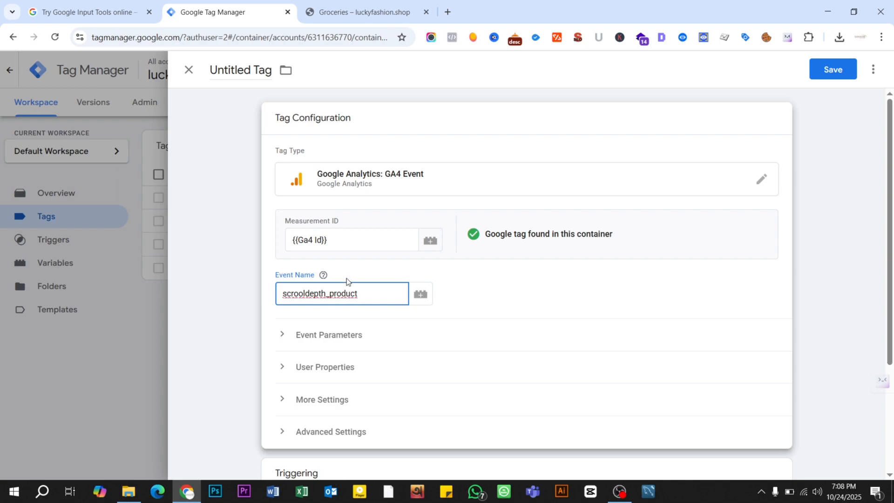
- Name the tag "Ga4 scroll product page", assign the "scroll depth product" trigger to it and save it
click(238, 6)
click(222, 70)
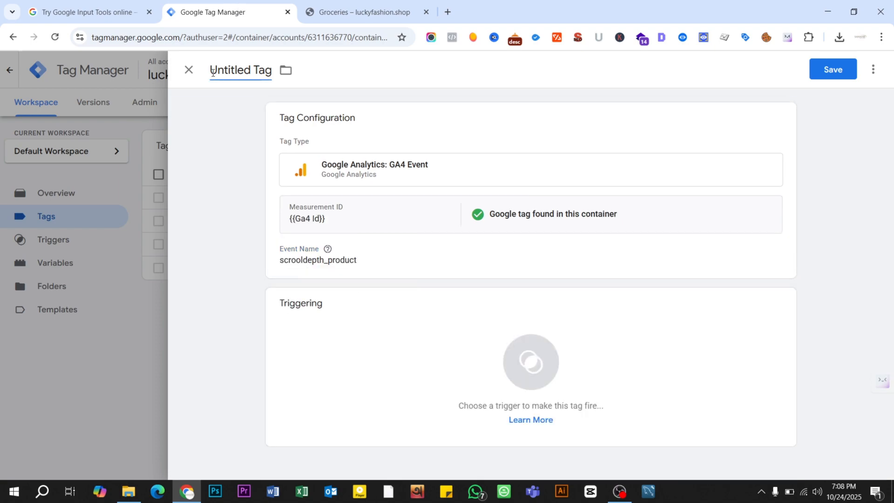
drag(212, 71, 285, 84)
key(BackSpace)
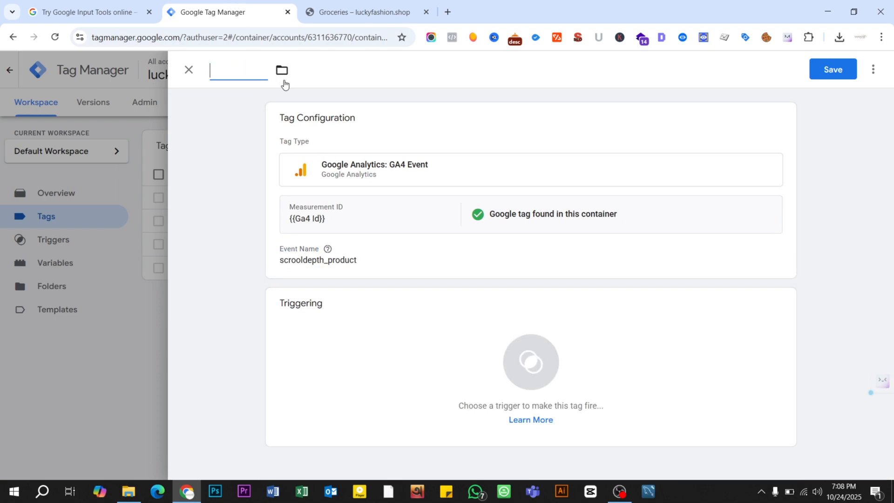
text(Ga4 scroll product page)
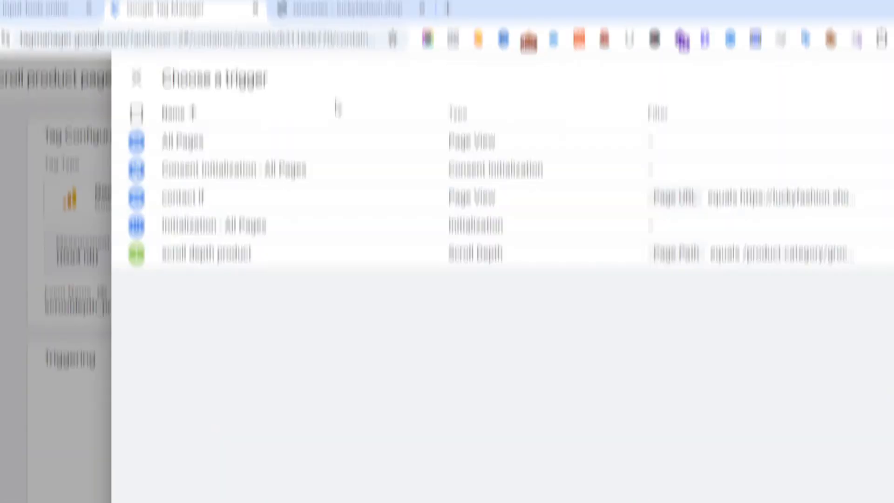
click(266, 218)
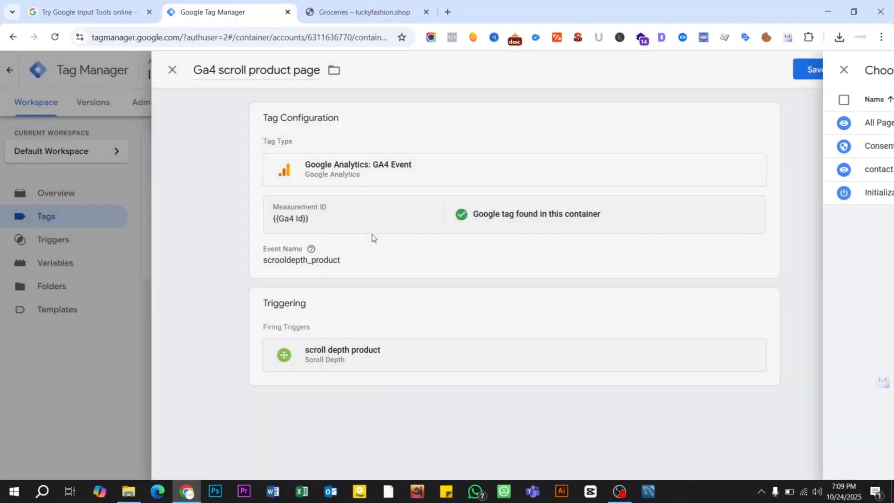
click(837, 70)
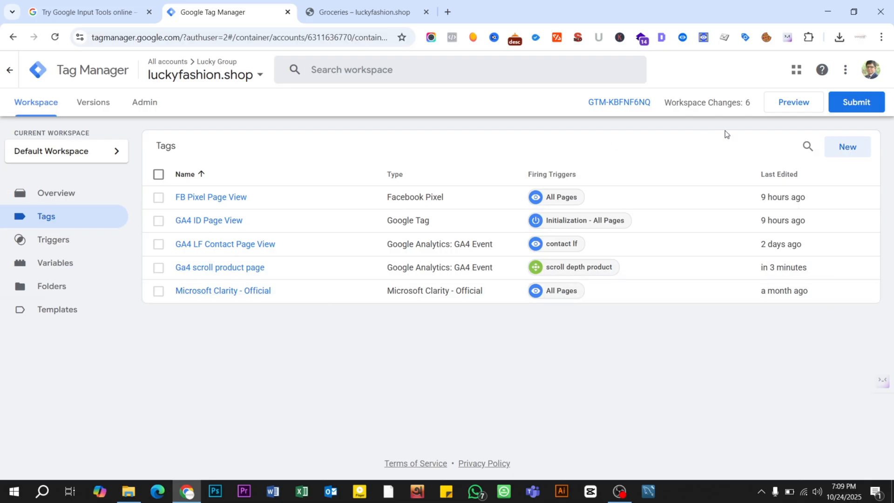
click(791, 103)
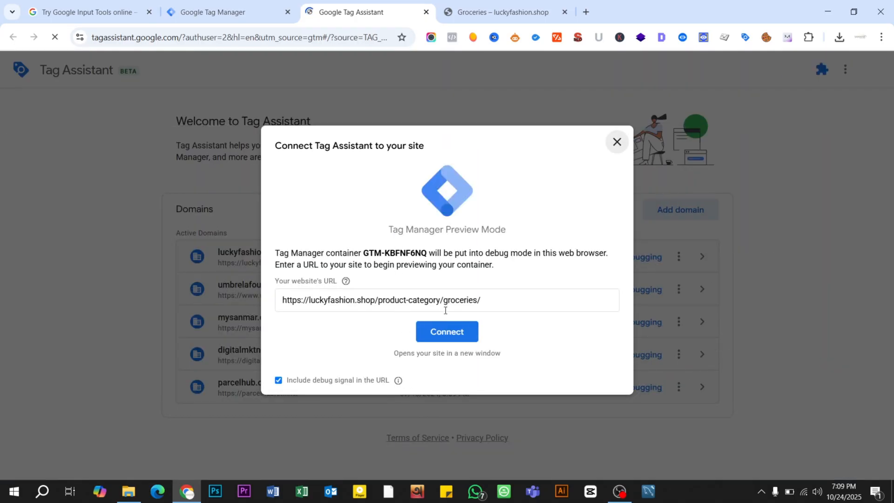
click(460, 329)
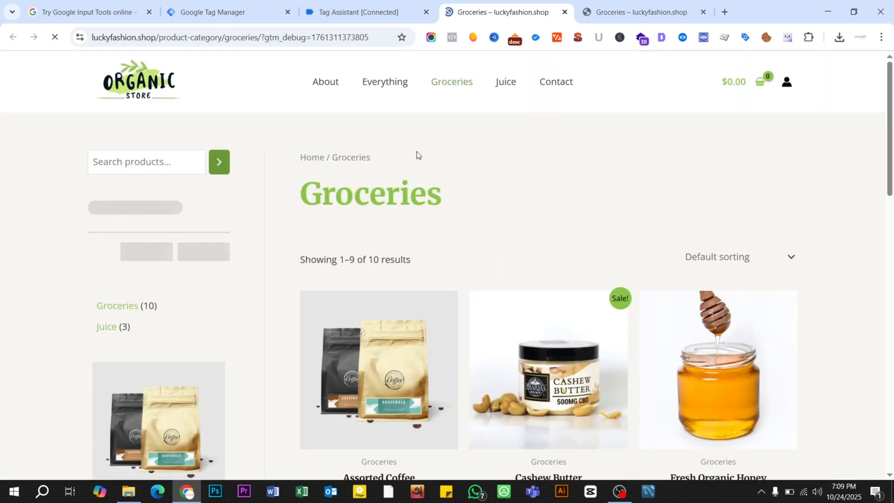
scroll(444, 150, down, 4)
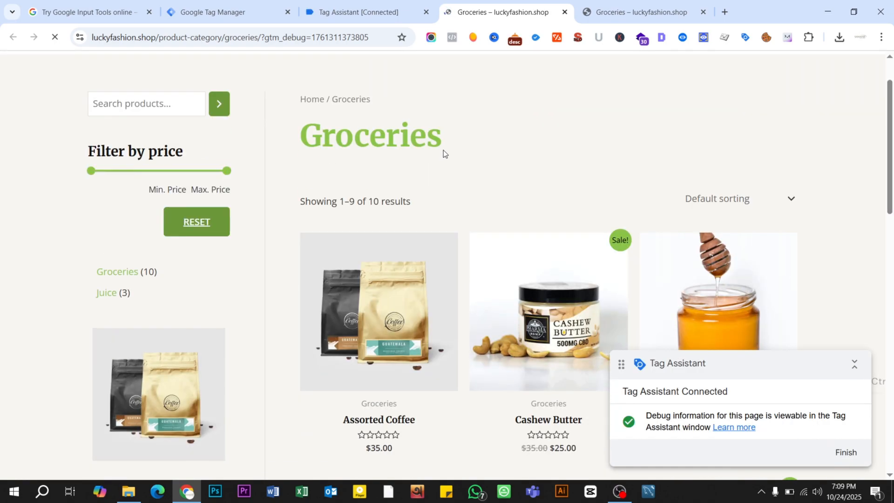
scroll(444, 150, down, 9)
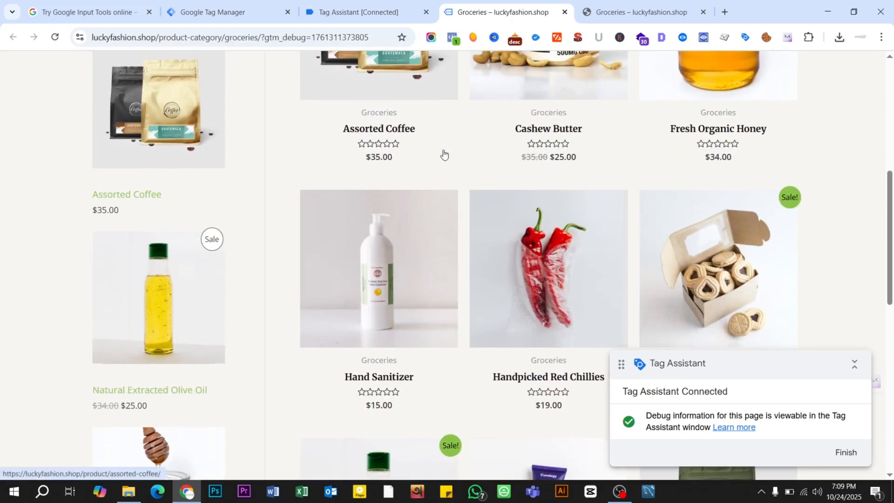
scroll(443, 153, down, 6)
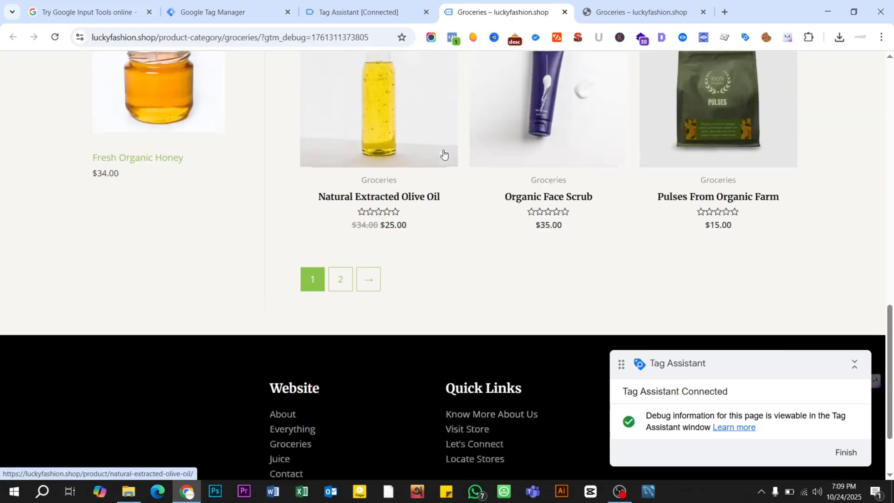
- In Tag Assistant, examine the variable values of each of the four Scroll Depth events, especially the Scroll Depth Threshold
click(355, 12)
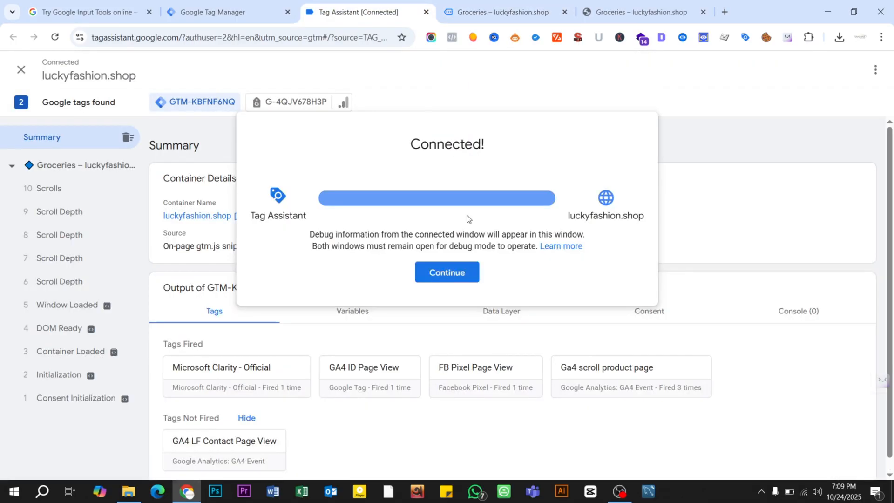
click(457, 275)
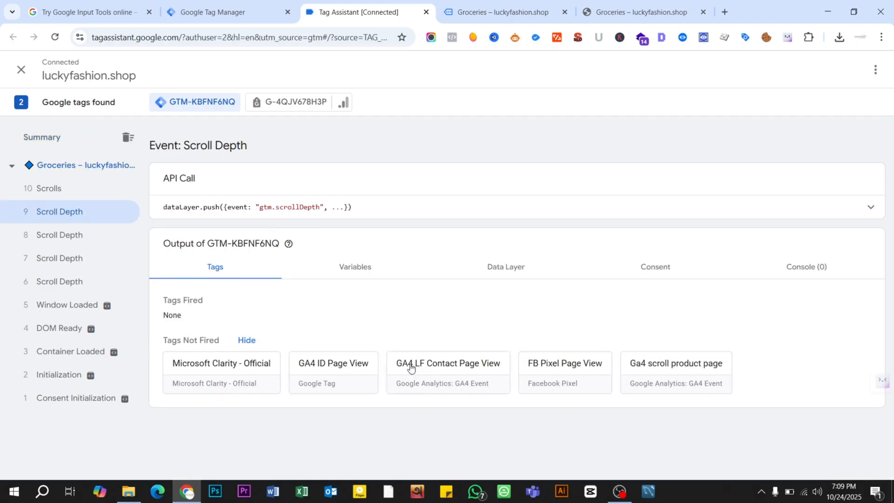
click(343, 268)
scroll(444, 345, down, 2)
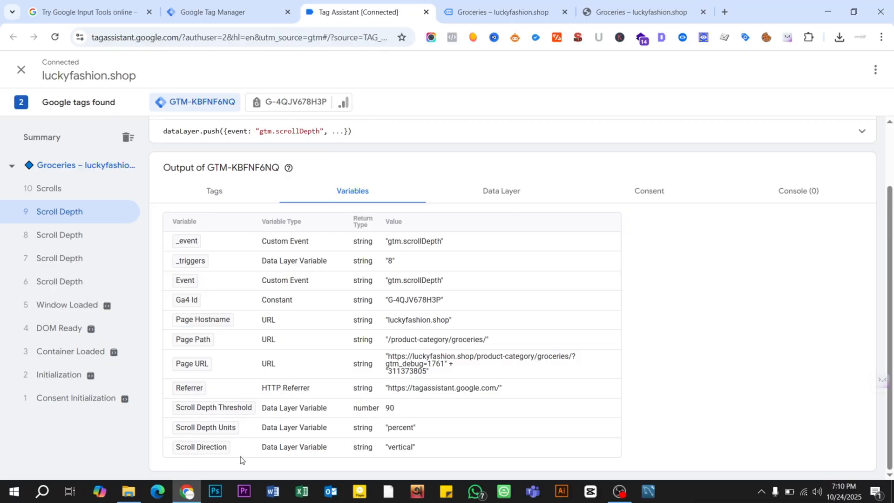
click(56, 242)
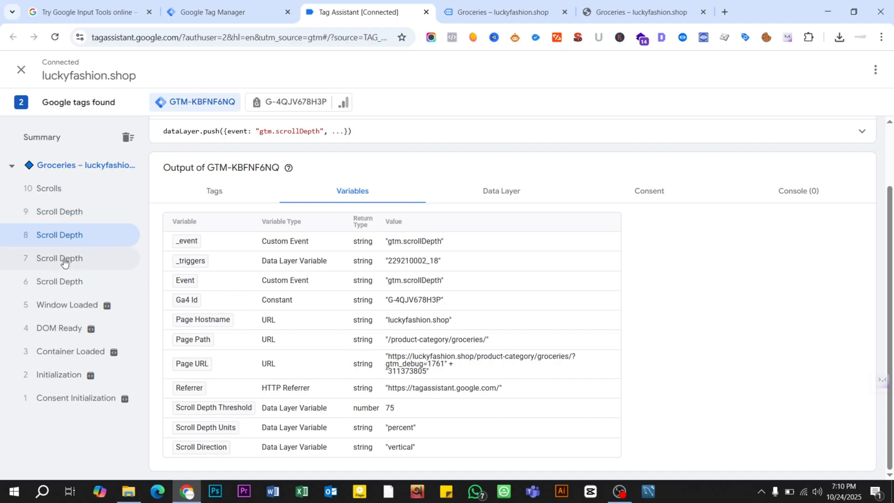
click(112, 269)
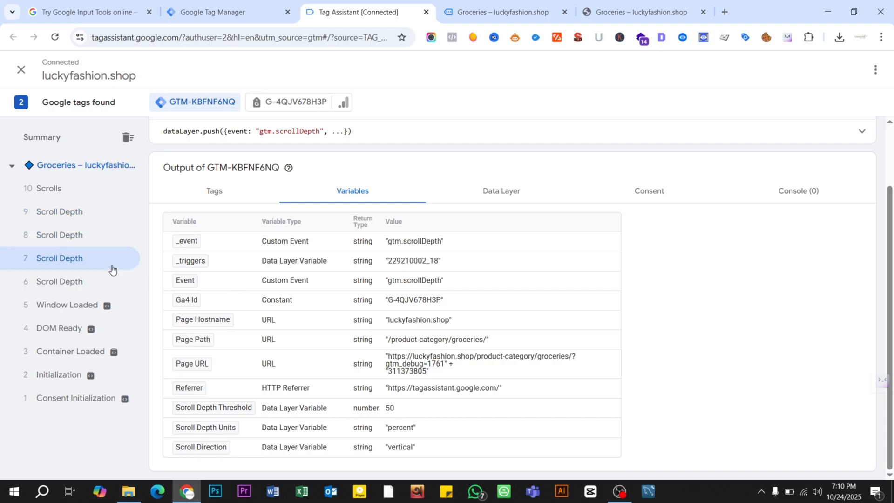
click(82, 289)
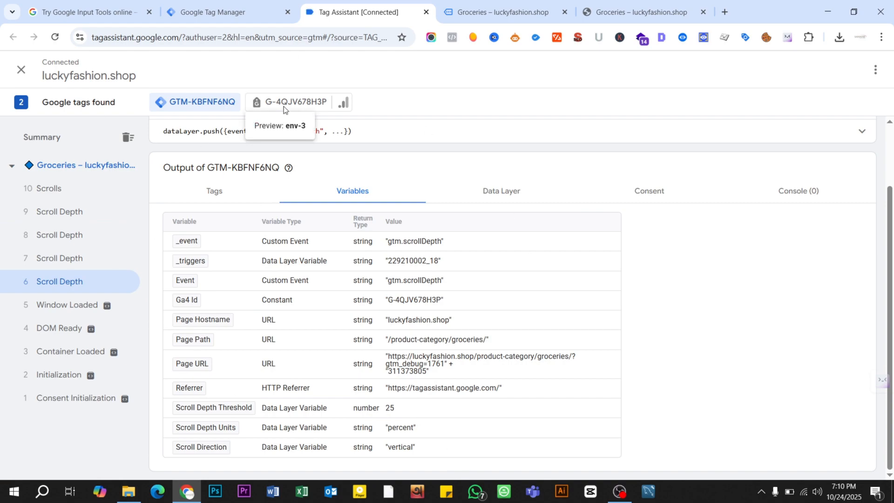
- Return to Tag Manager and publish the workspace changes, skipping the version name and description
click(247, 14)
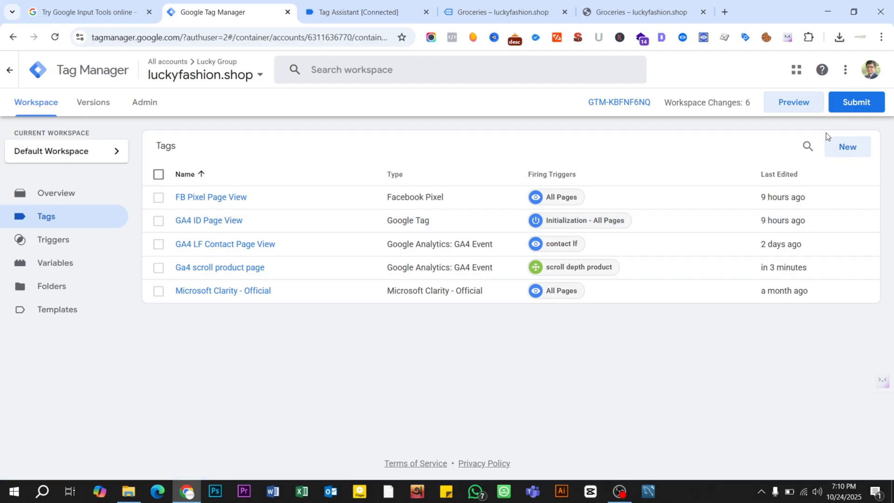
click(857, 103)
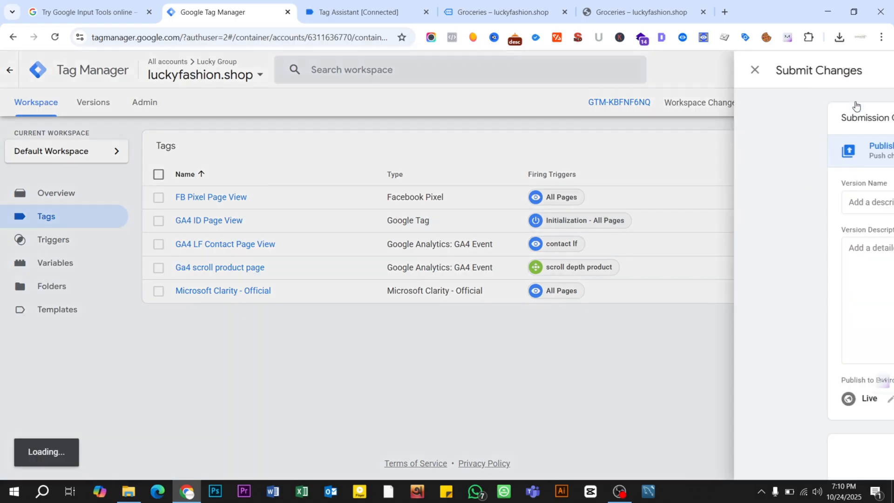
click(863, 72)
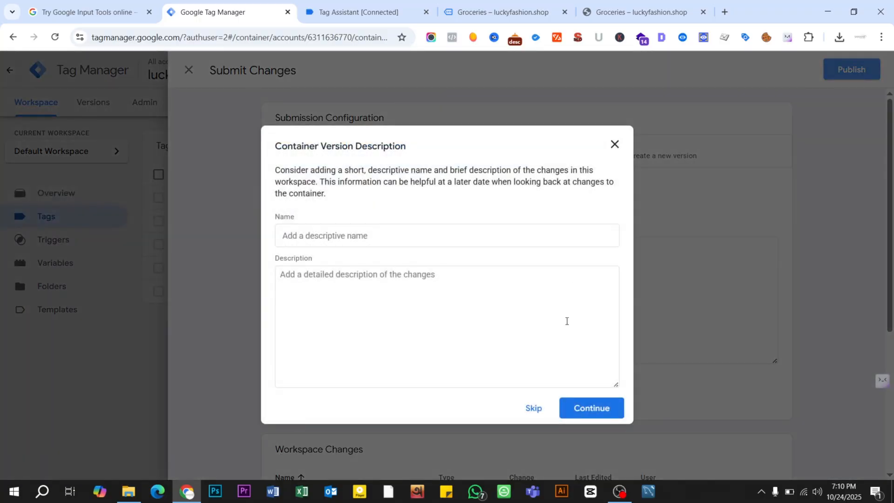
click(534, 408)
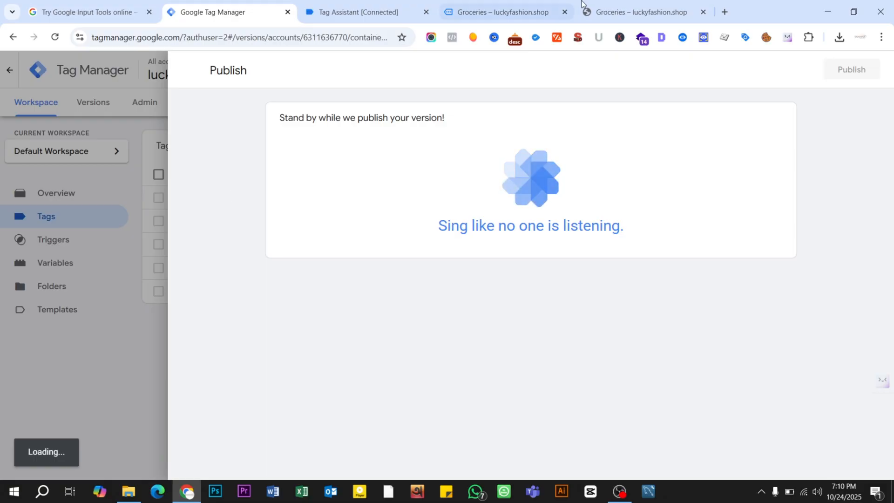
- Look through the product listing on the live Groceries page without the debug session and return to its beginning
click(613, 15)
scroll(494, 264, up, 3)
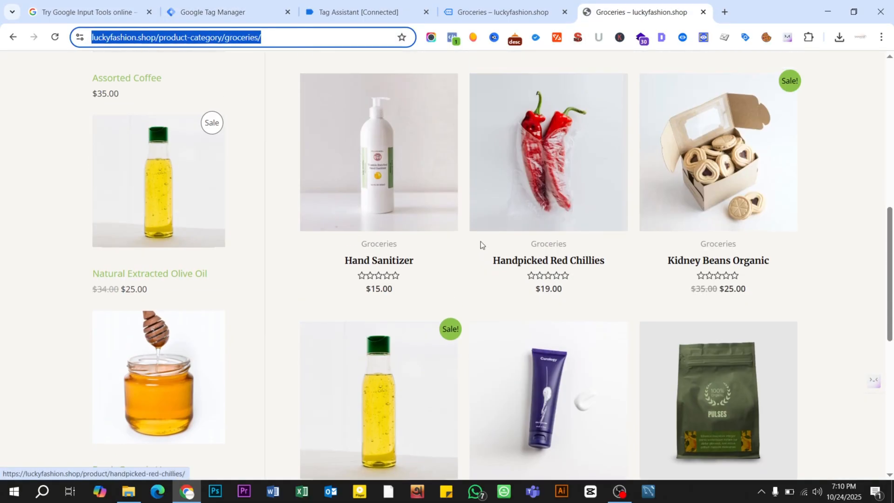
scroll(462, 220, up, 3)
scroll(462, 219, up, 5)
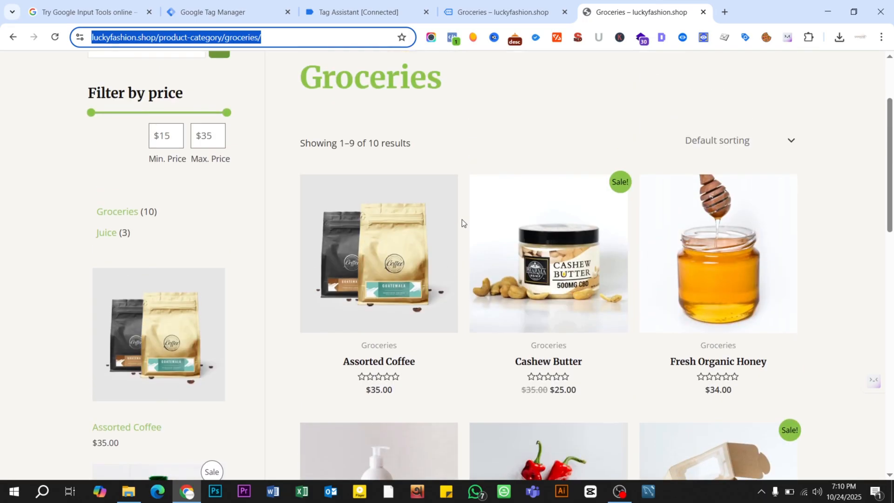
scroll(462, 219, down, 3)
scroll(462, 220, down, 5)
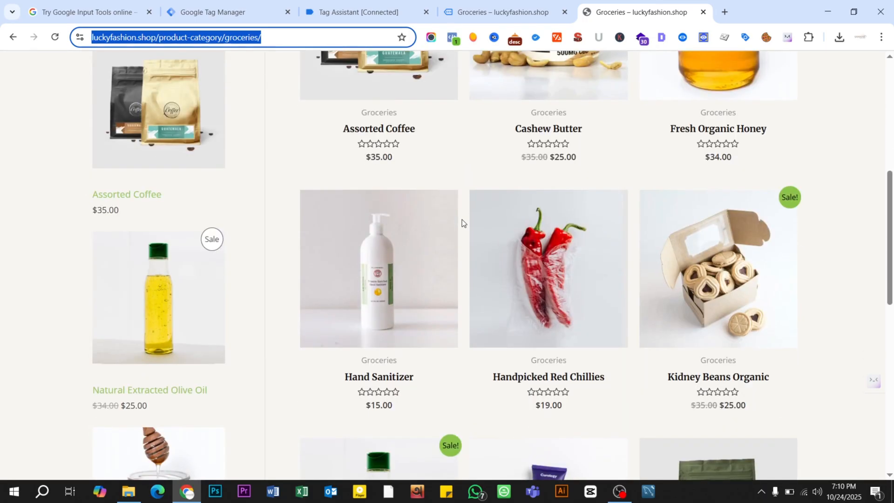
scroll(462, 219, down, 3)
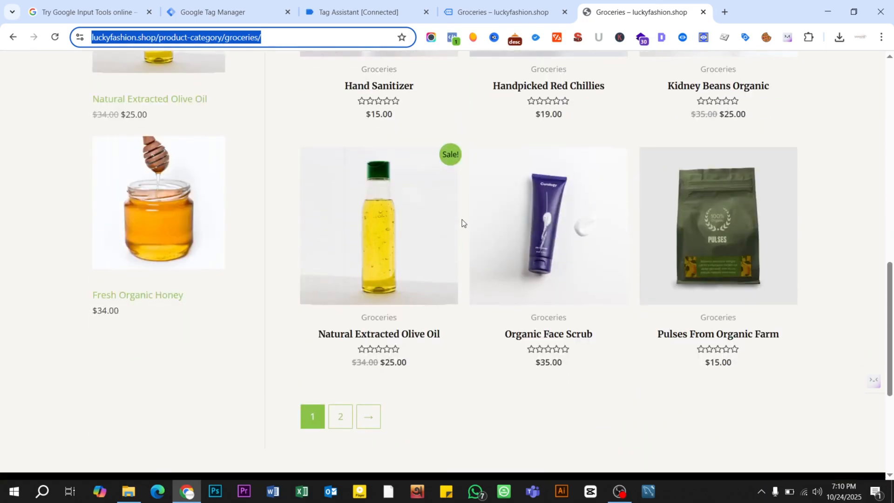
scroll(462, 219, up, 10)
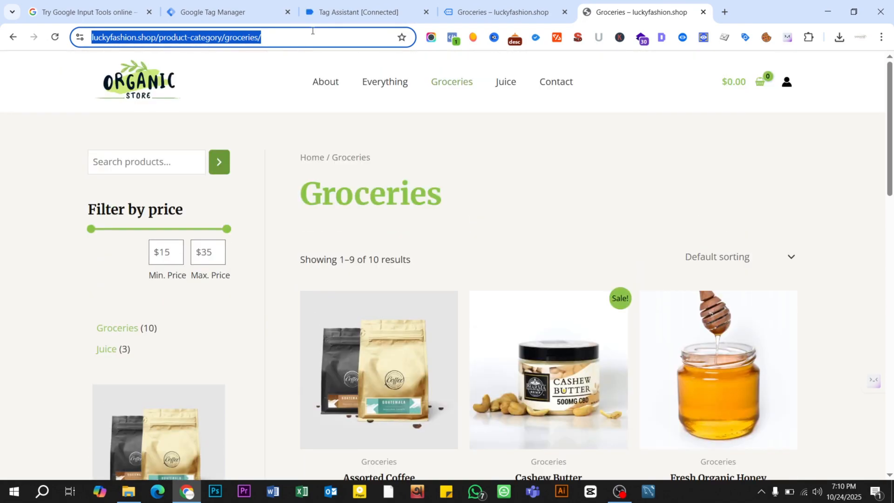
- Go back to Tag Manager and close the summary of the published version
click(243, 9)
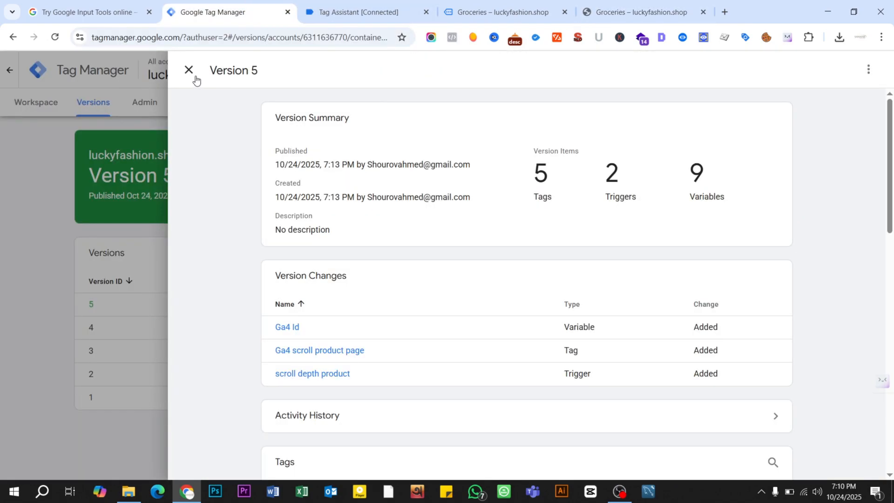
click(194, 72)
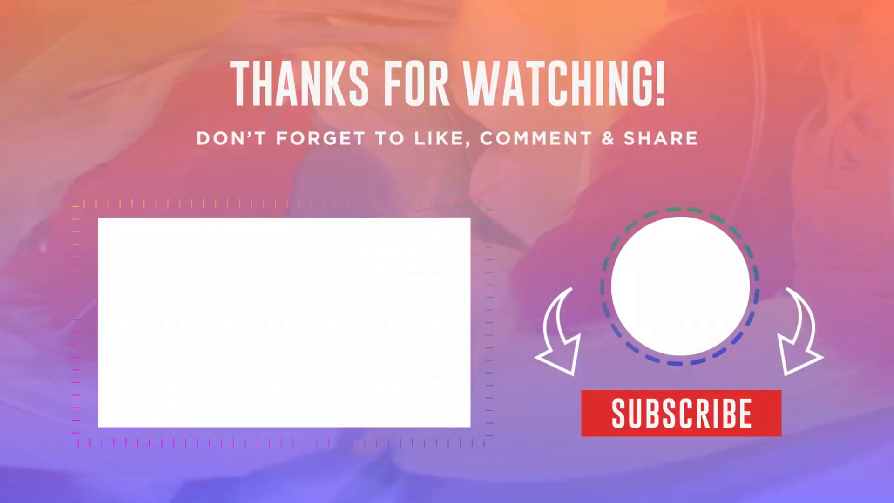